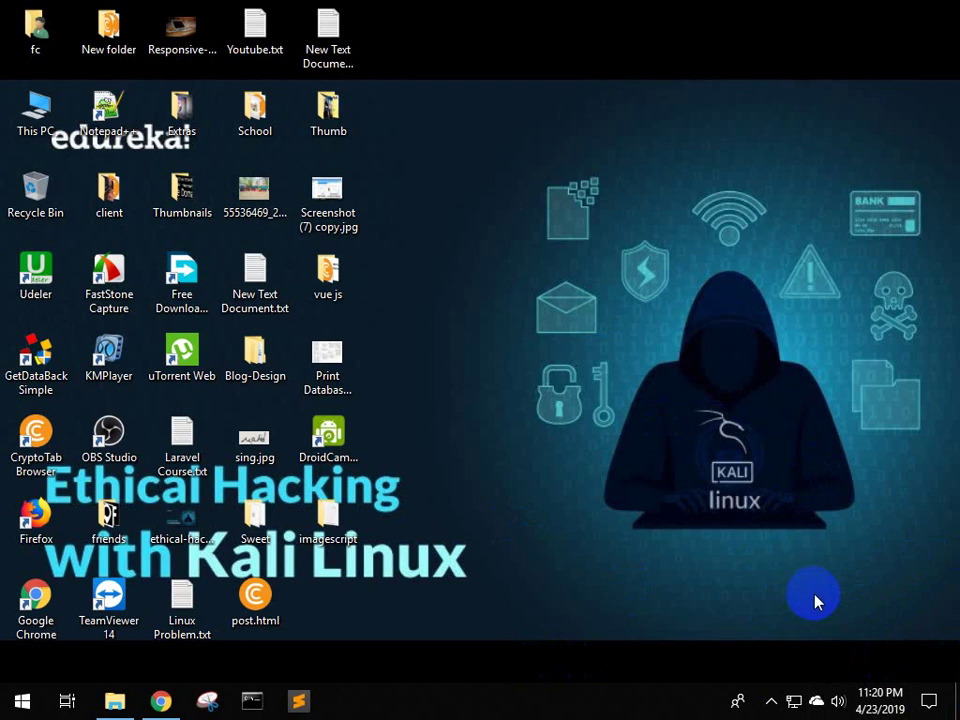
Bring Chrome forward and scroll through the BugBear BD channel's uploads, then back to the top.
click(158, 703)
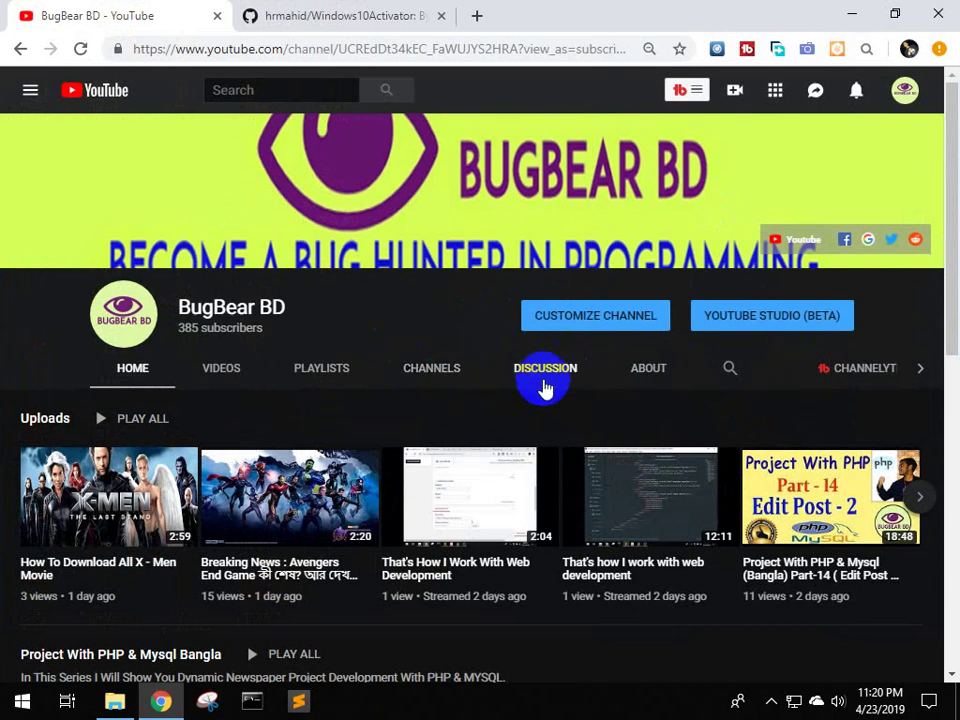
scroll(396, 540, down, 1)
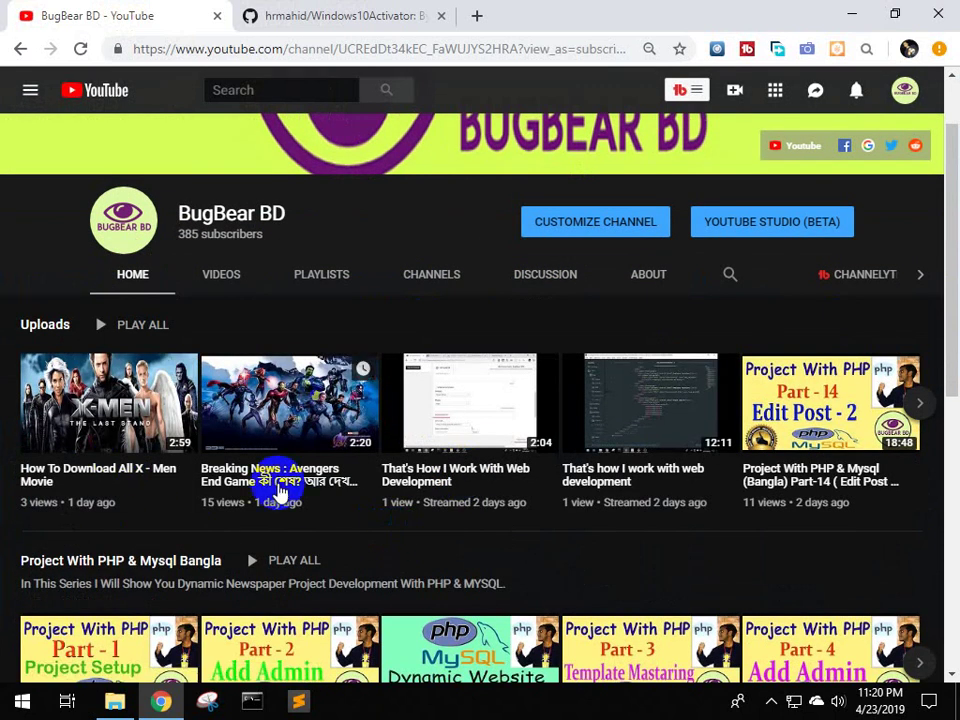
scroll(838, 318, down, 2)
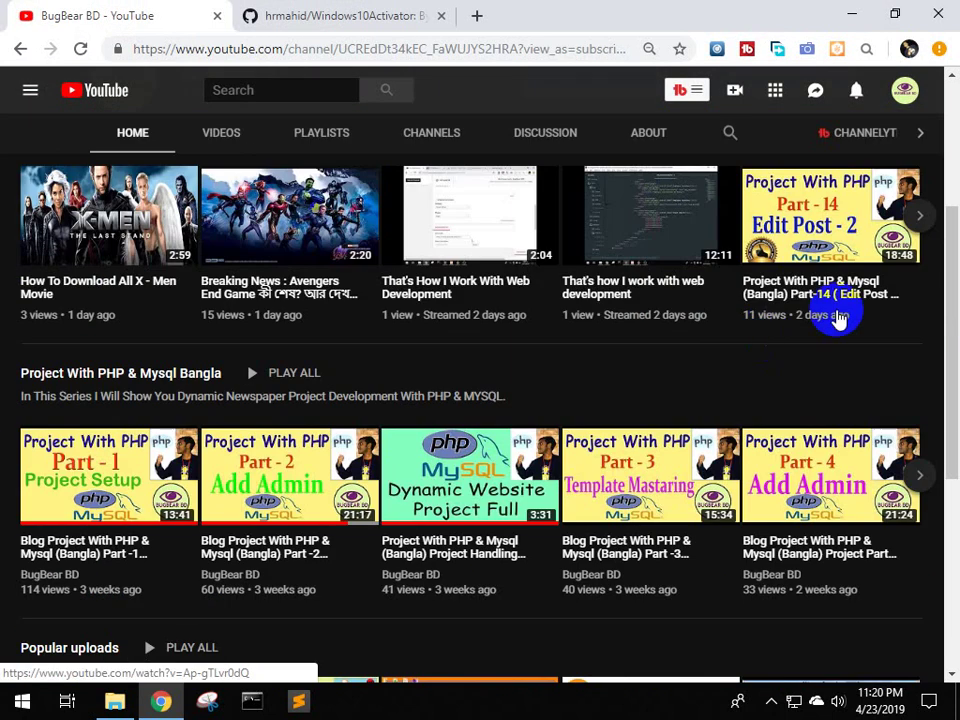
scroll(349, 553, down, 3)
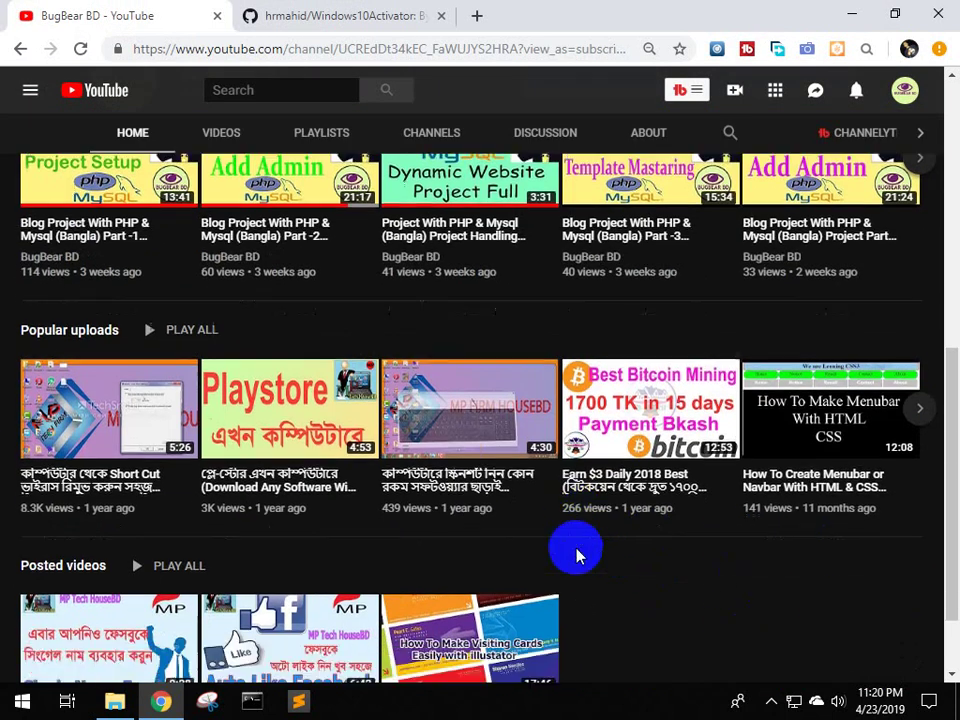
scroll(576, 553, down, 1)
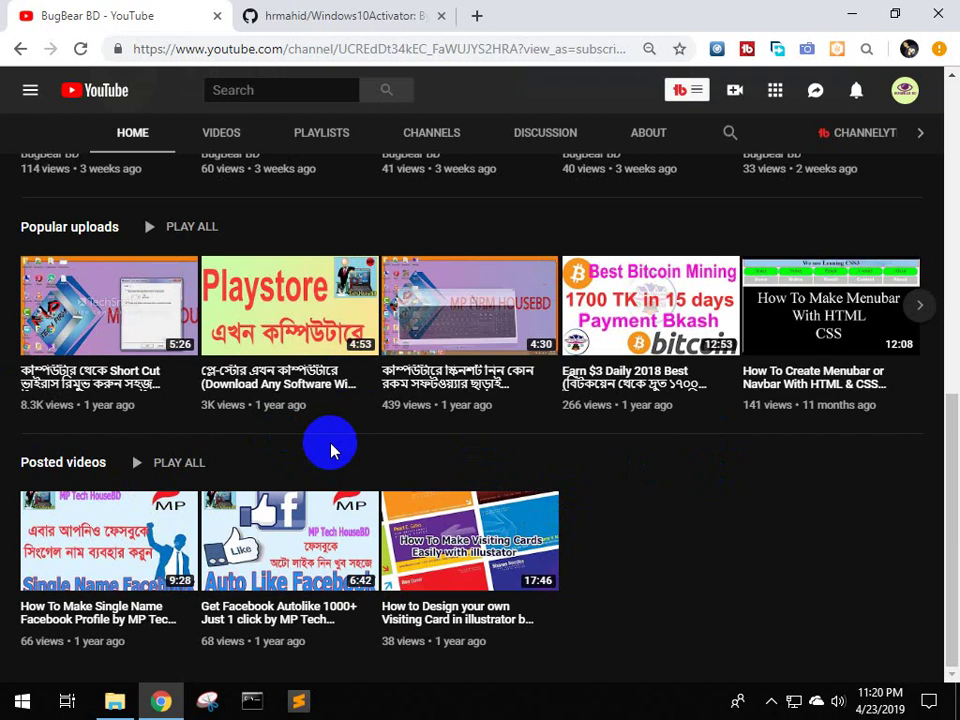
scroll(330, 445, up, 7)
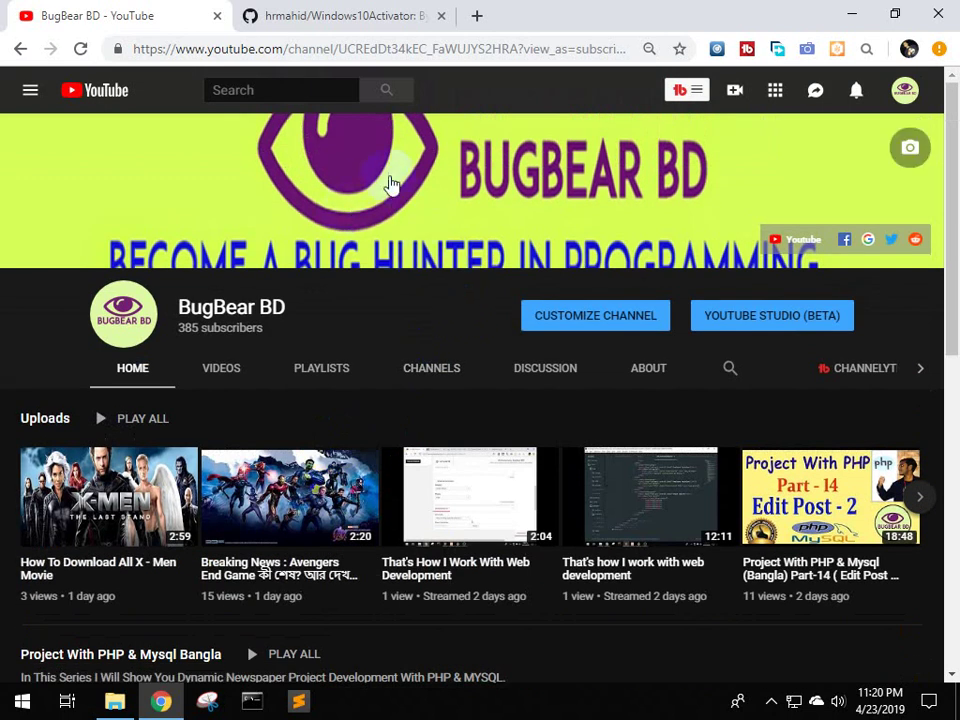
On the Windows10Activator GitHub repository page, start a Download ZIP from Clone or download.
click(340, 18)
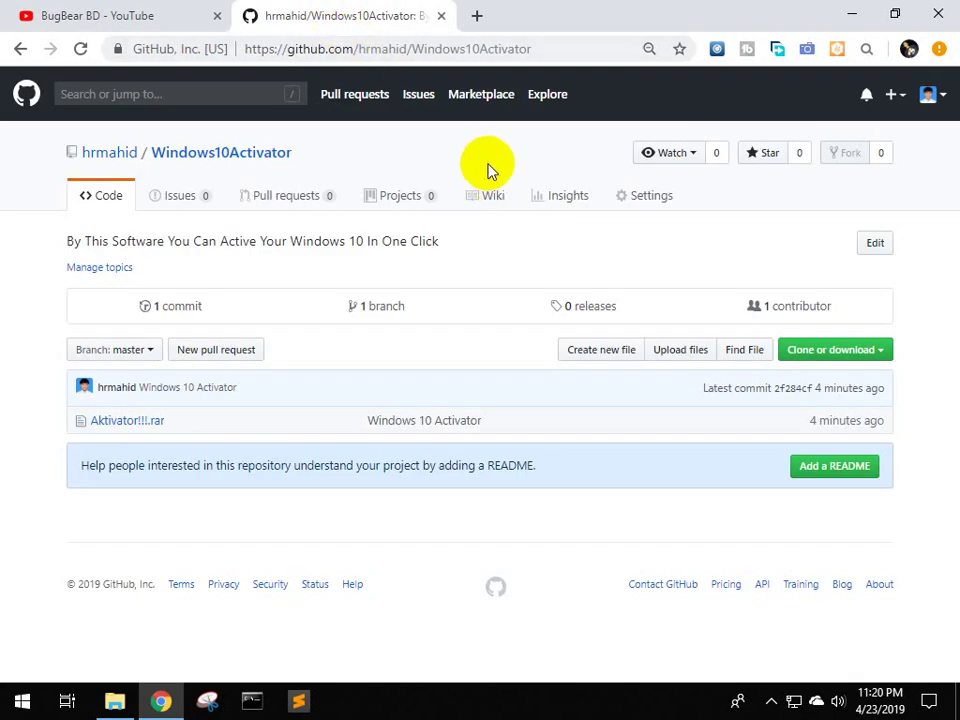
click(545, 49)
click(483, 258)
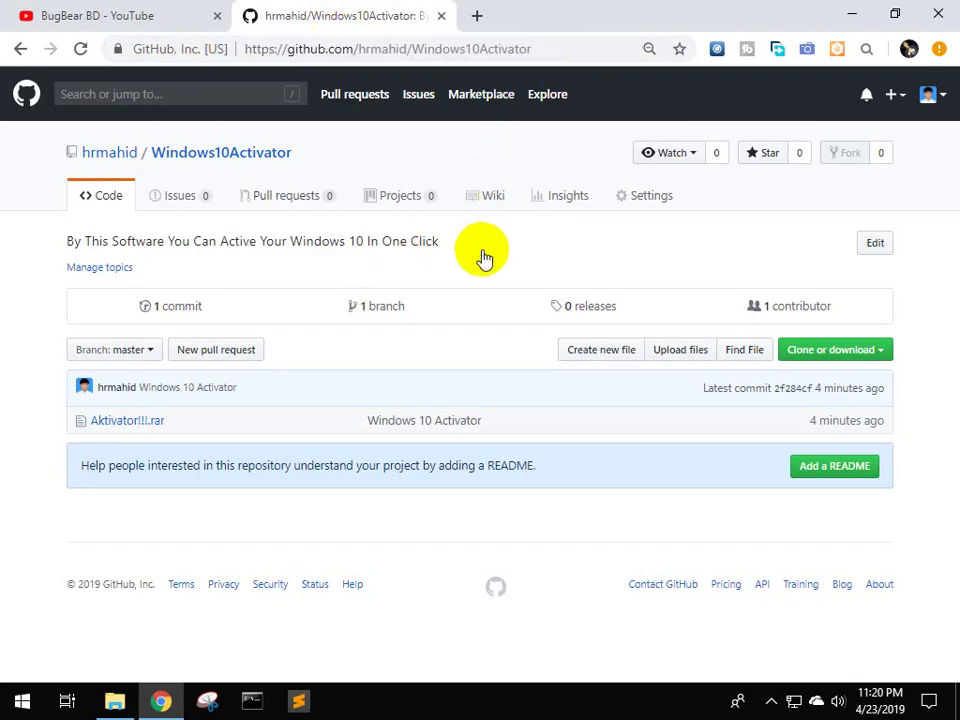
click(483, 258)
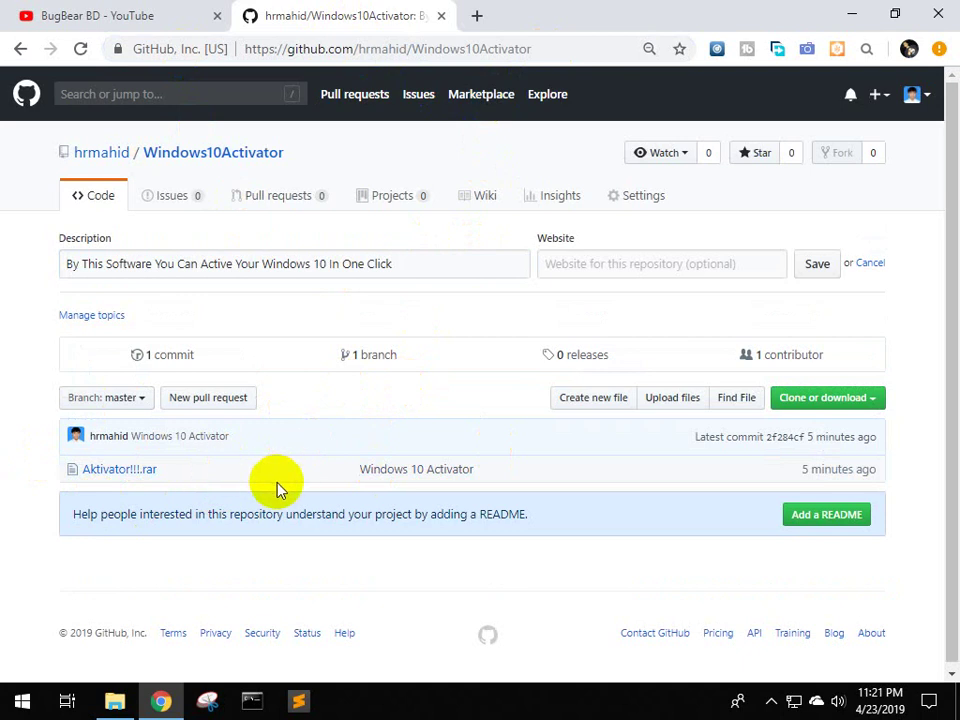
click(555, 51)
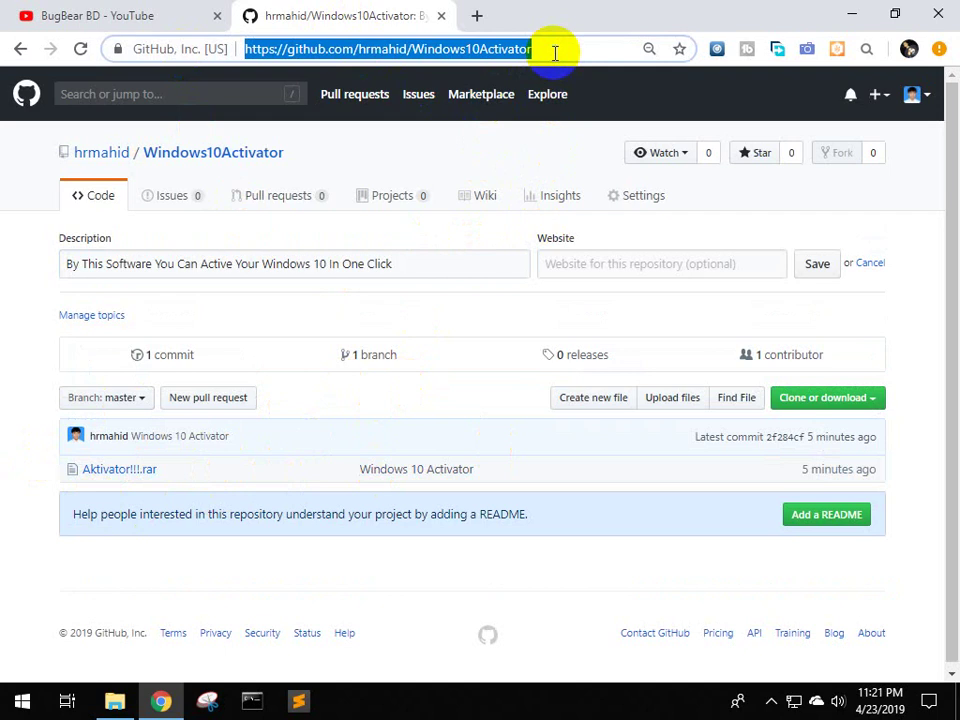
click(425, 390)
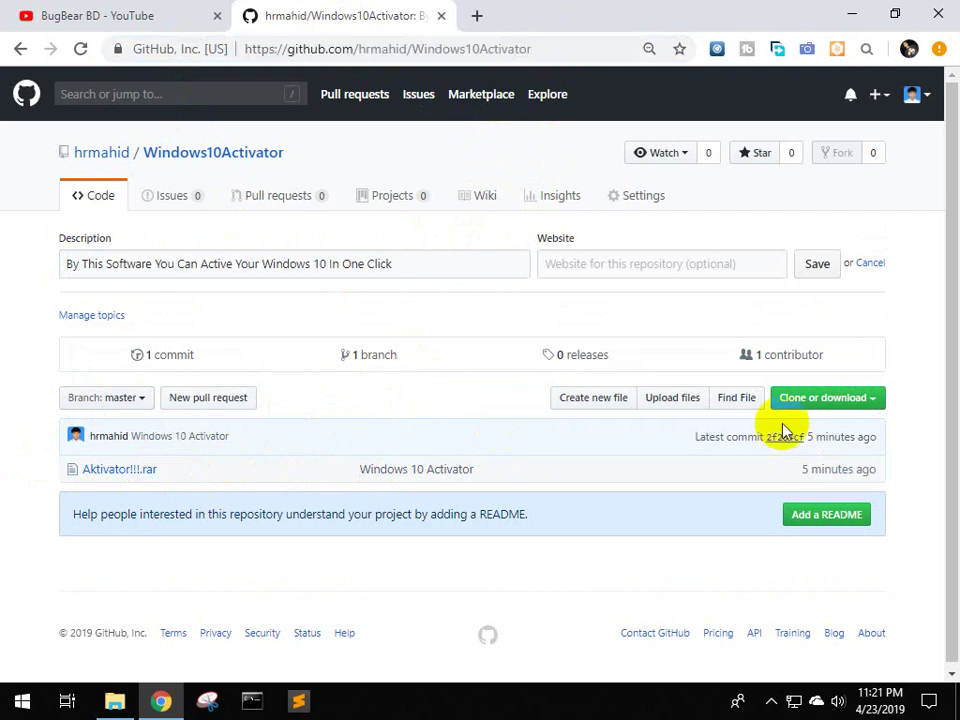
click(803, 400)
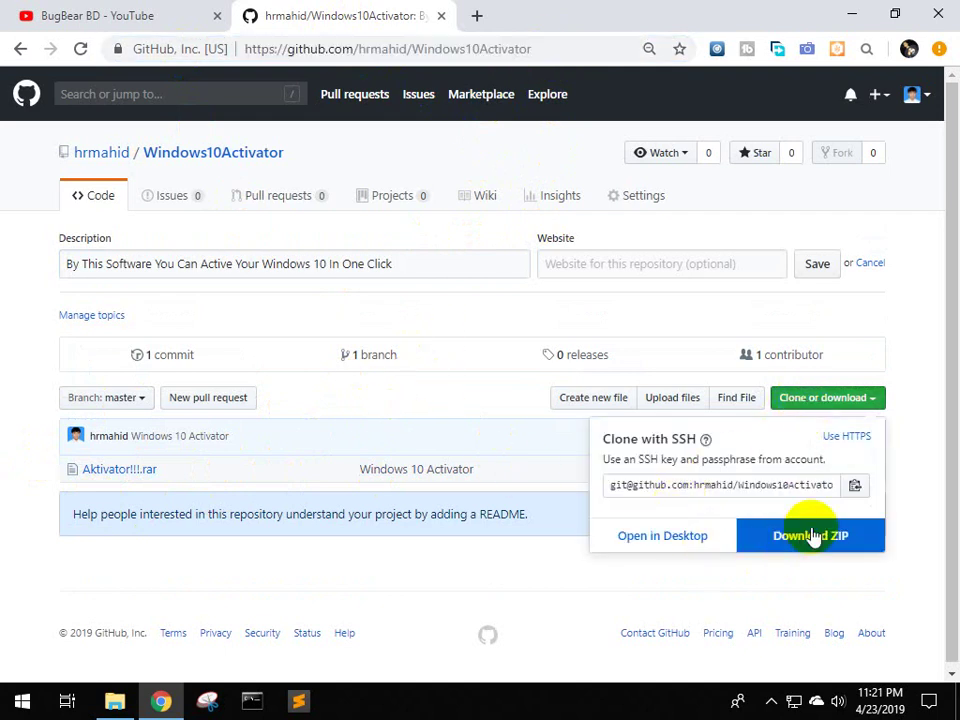
click(814, 537)
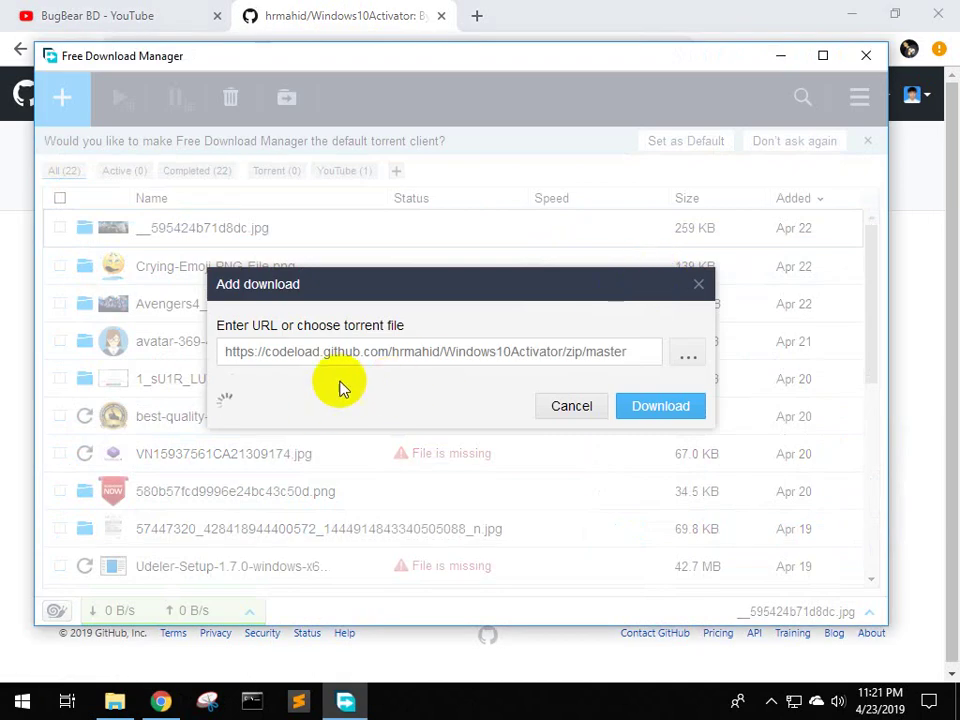
Download Windows10Activator-master.zip (17.8 MB) into the Desktop\Thumb folder with Free Download Manager.
click(660, 410)
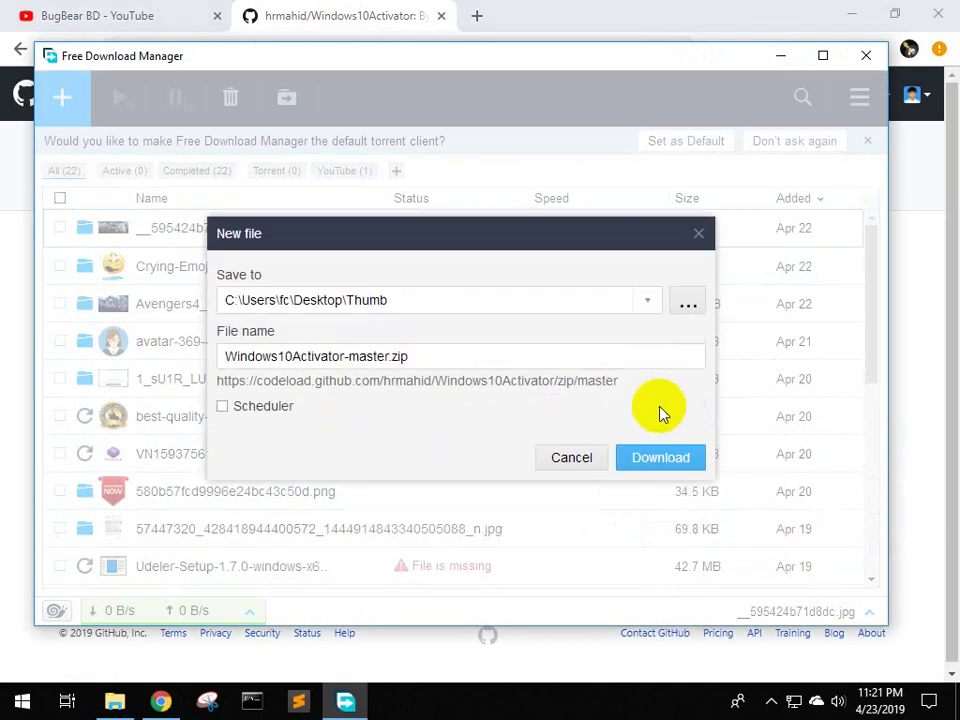
click(660, 457)
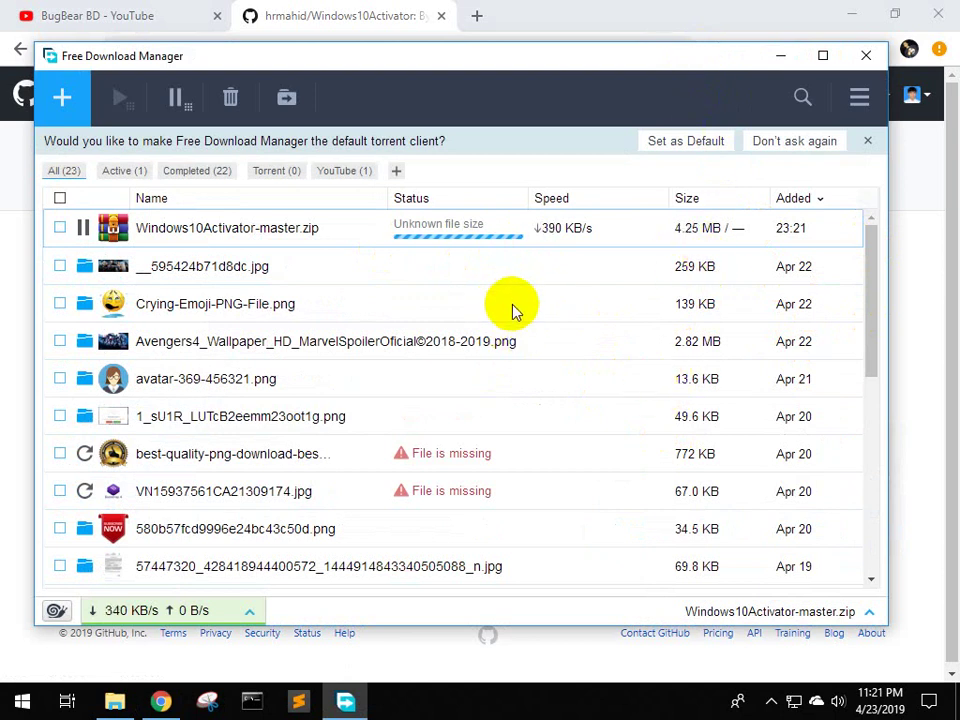
click(772, 702)
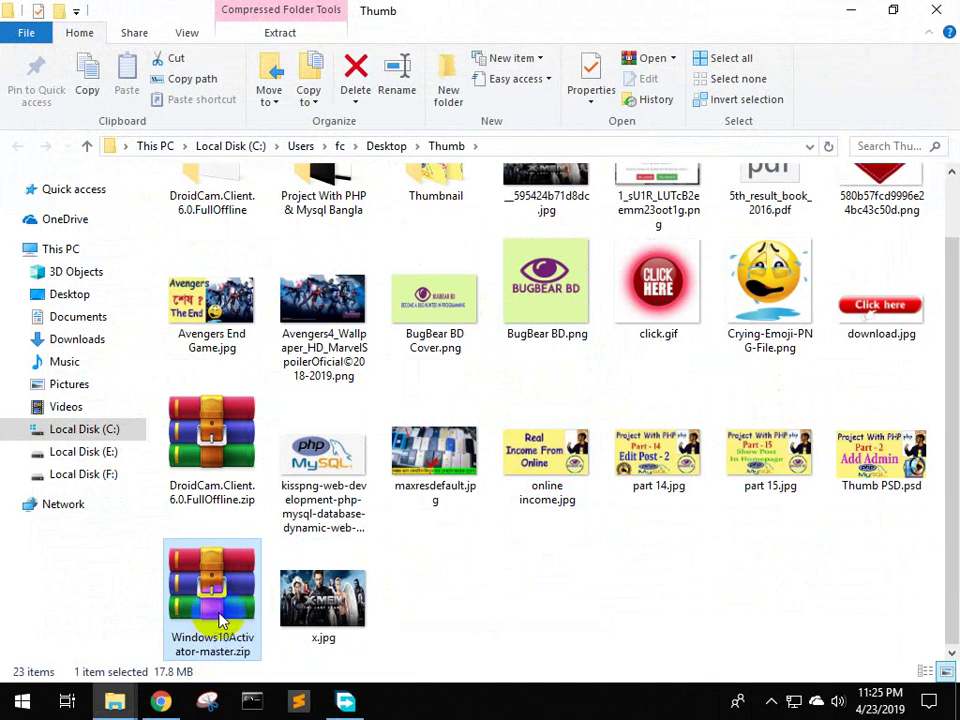
Extract Windows10Activator-master.zip and open the nested Windows10Activator-master folders.
right_click(216, 614)
click(284, 234)
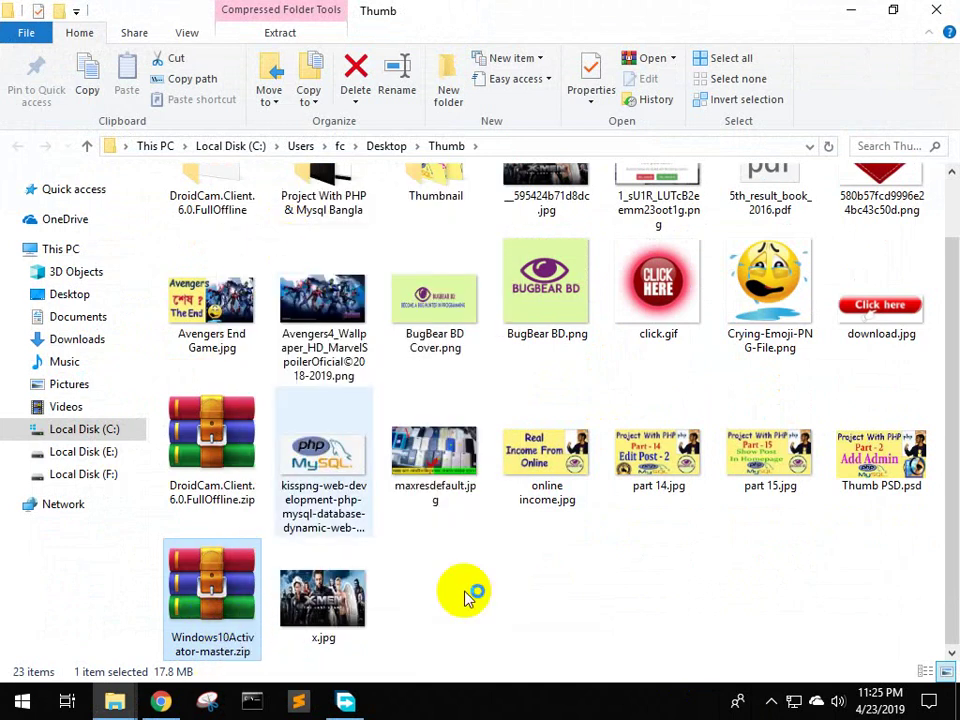
click(530, 542)
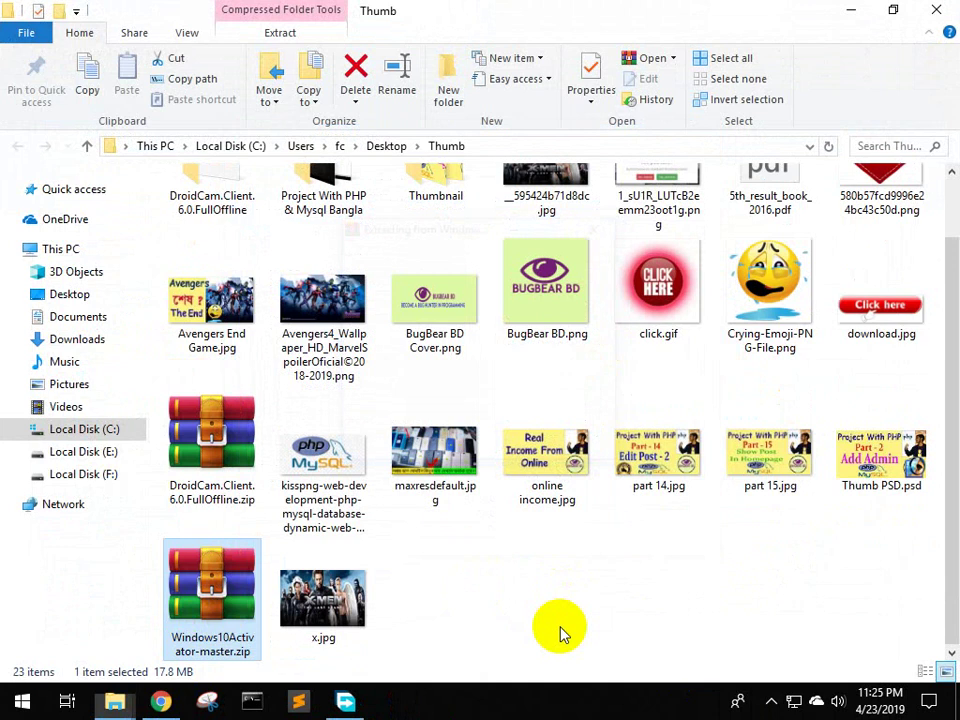
scroll(670, 545, up, 1)
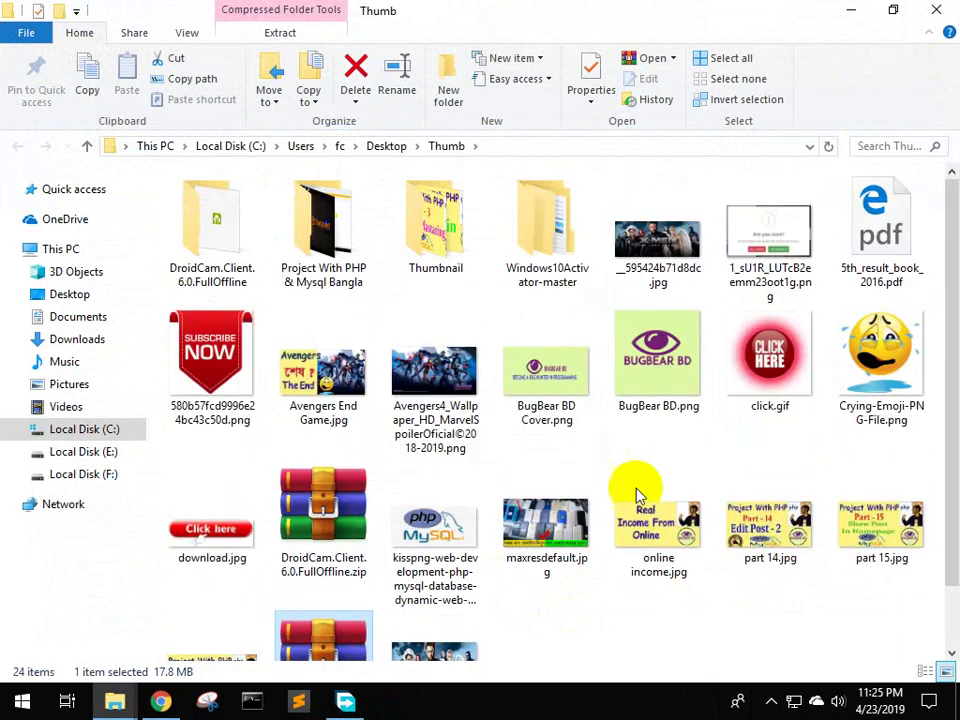
double_click(561, 260)
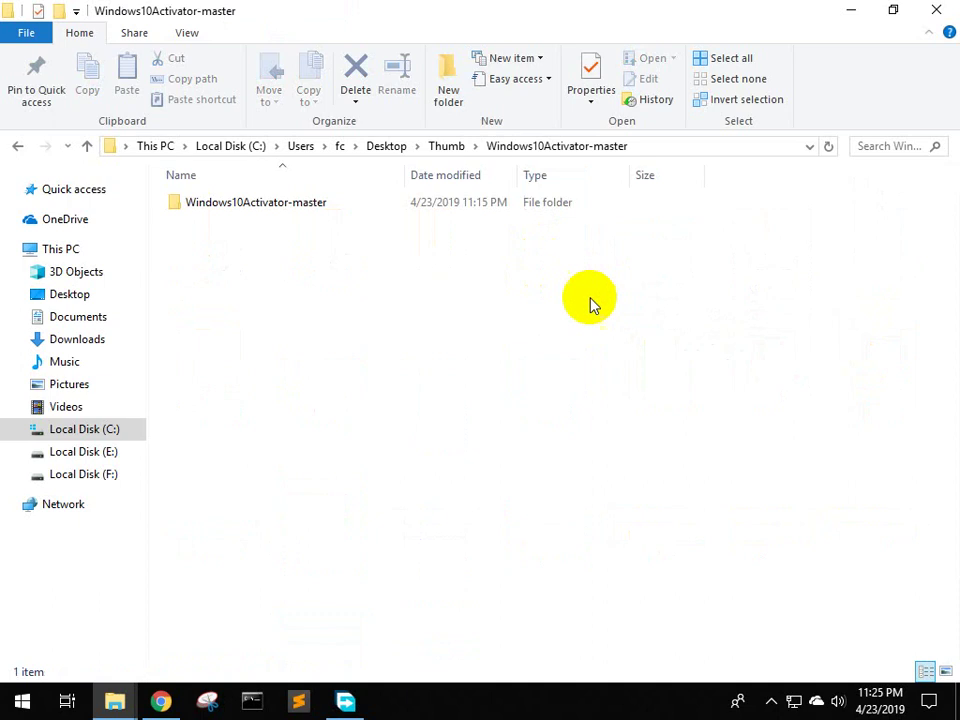
double_click(272, 214)
Extract Aktivator!!!.rar with default settings, letting WinRAR finish in the background.
click(203, 204)
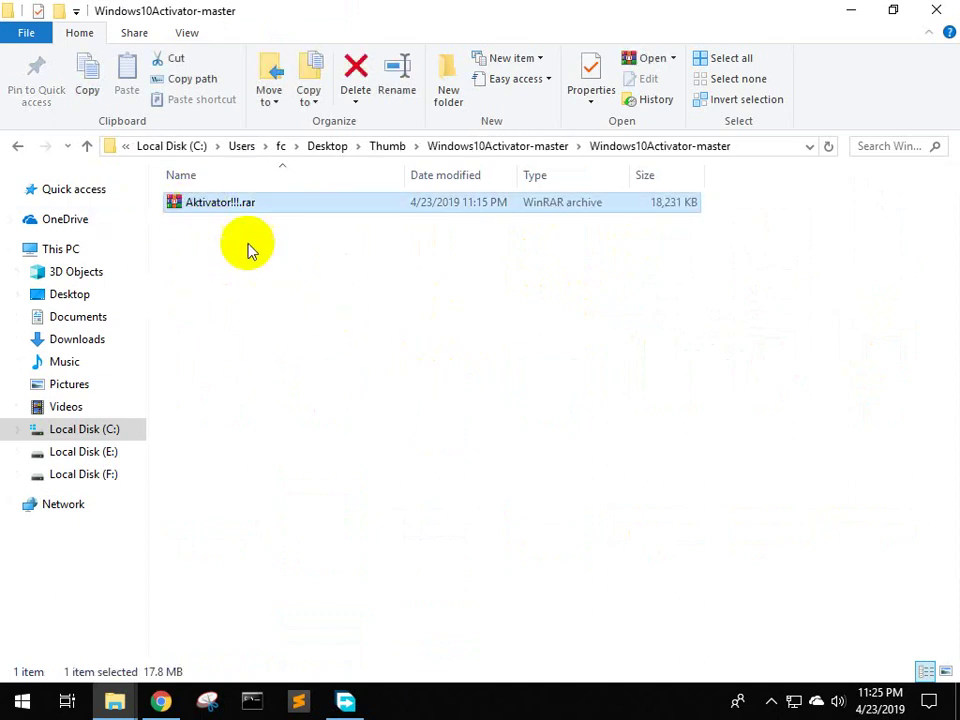
right_click(217, 205)
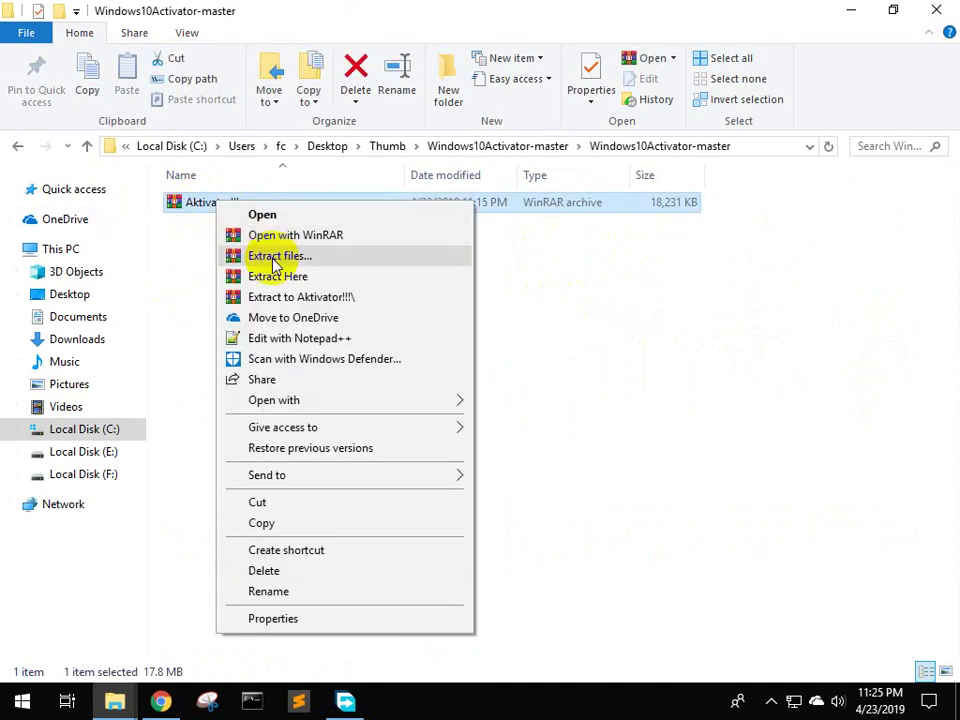
click(274, 257)
click(536, 541)
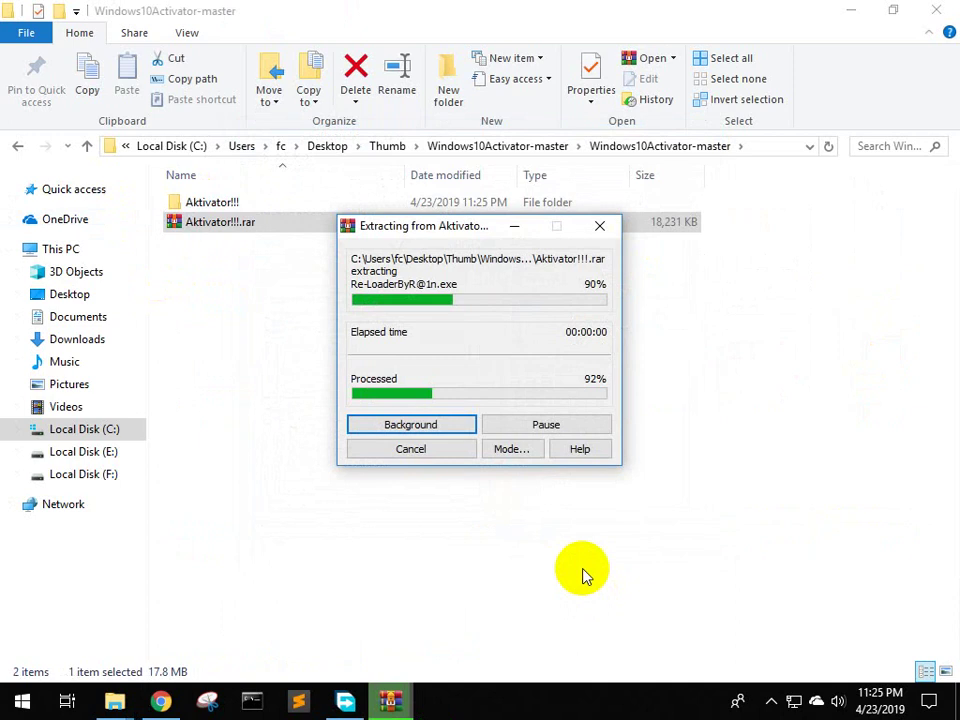
click(424, 425)
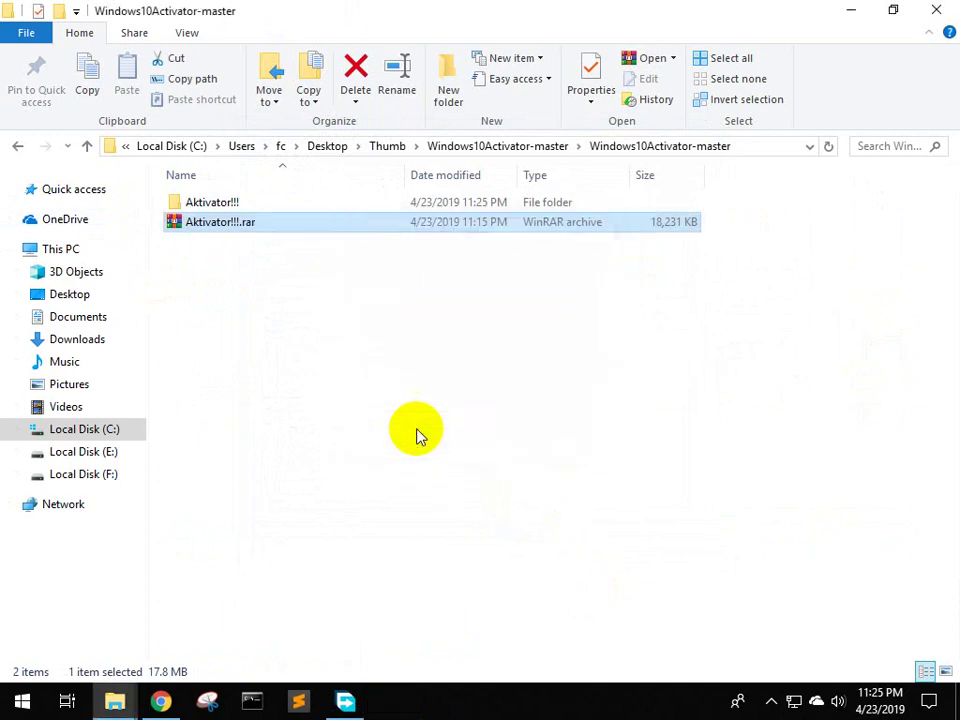
Open the extracted Aktivator!!! folder and its inner Aktivator!!! folder.
click(244, 205)
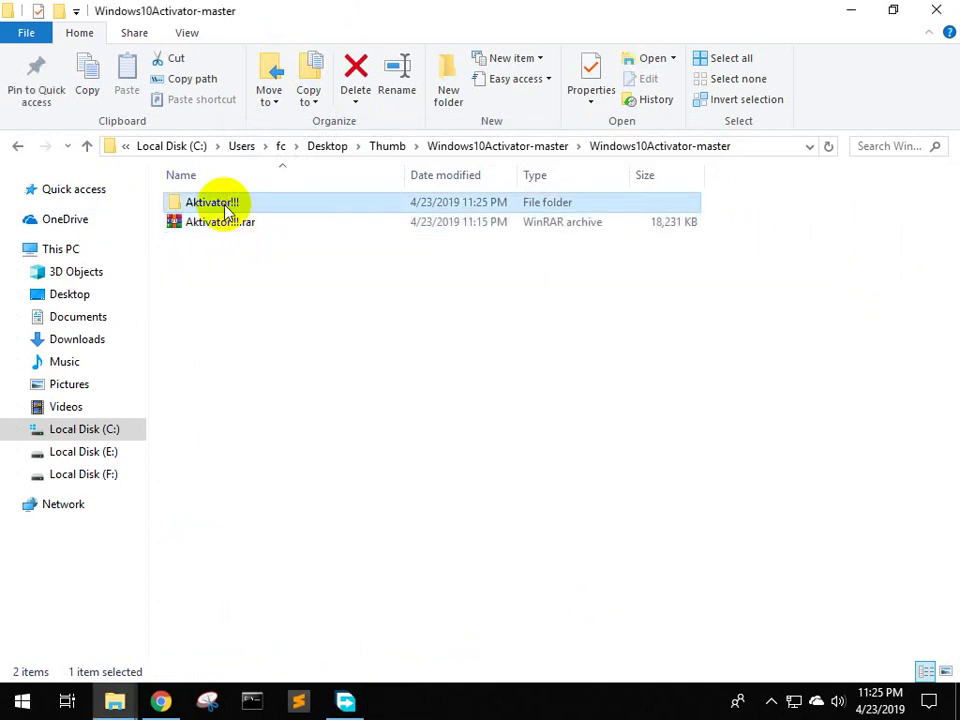
double_click(226, 206)
click(236, 201)
double_click(236, 201)
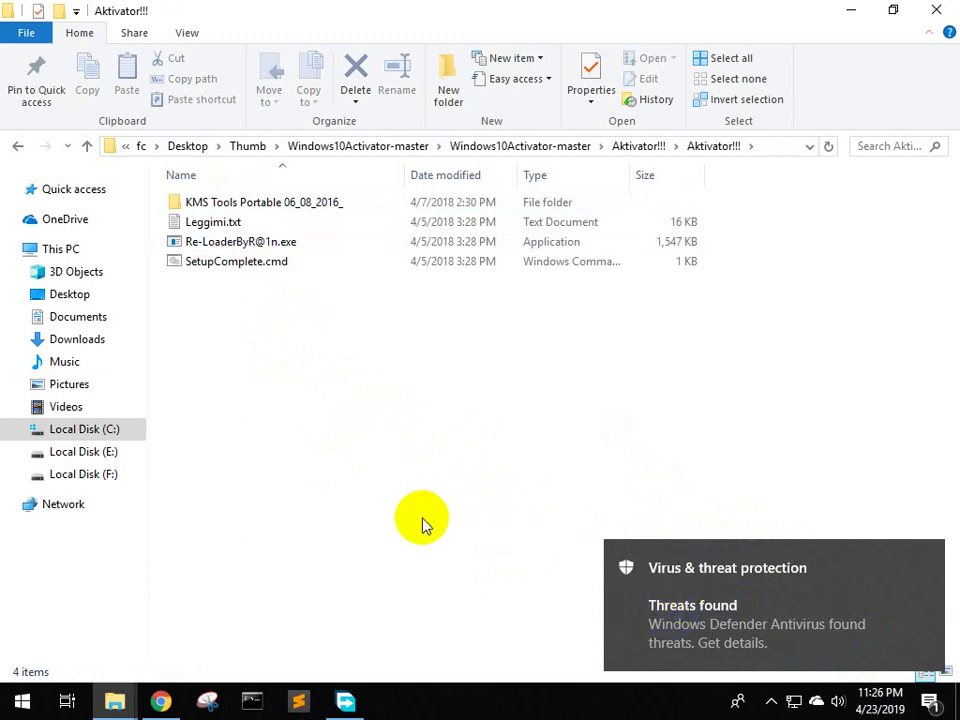
Search Start for 'defe' and reach the Virus & threat protection settings in Windows Defender.
key(super)
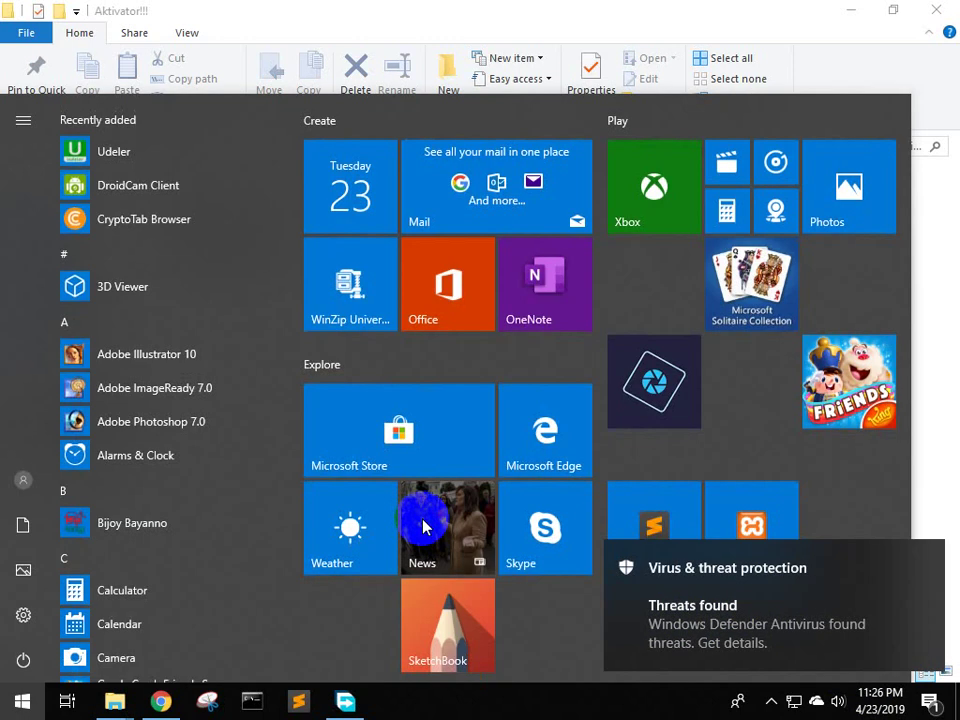
text(de)
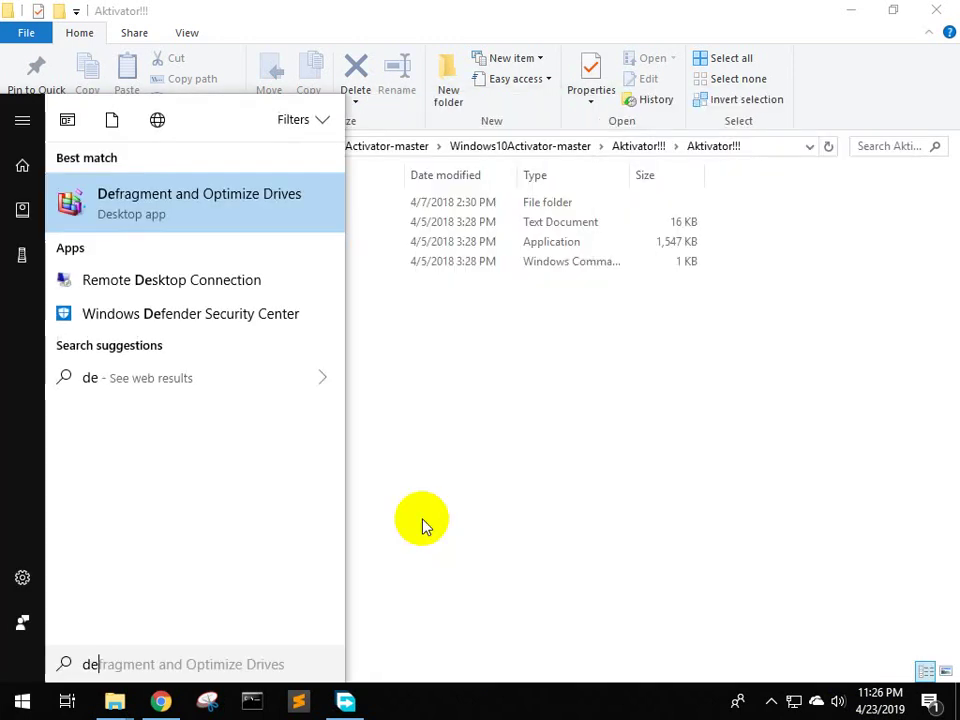
text(f)
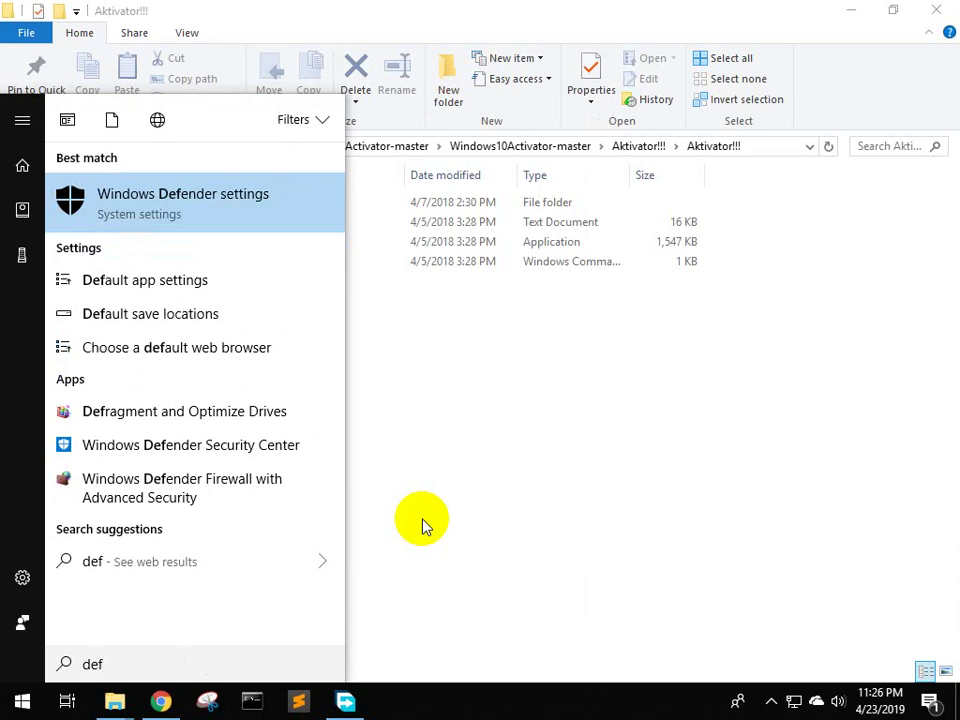
text(e)
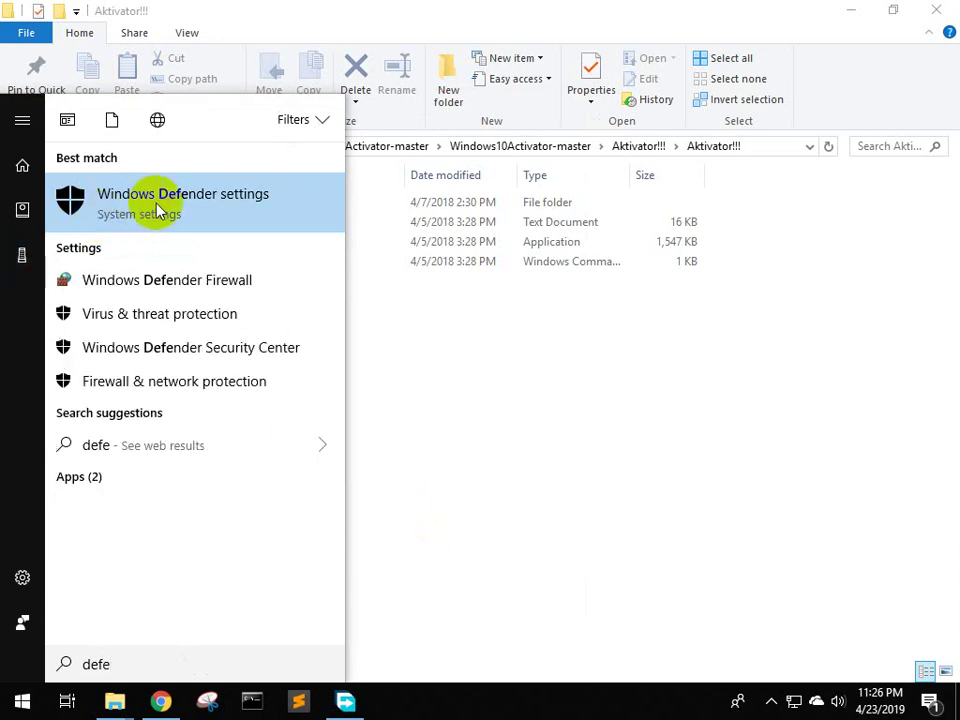
click(168, 214)
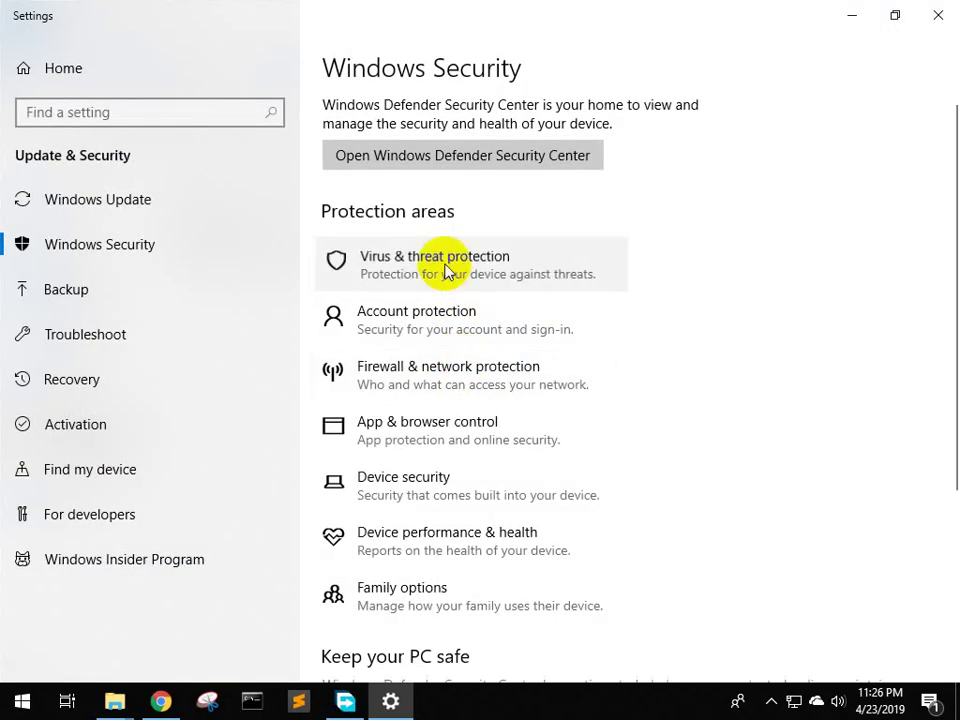
click(447, 272)
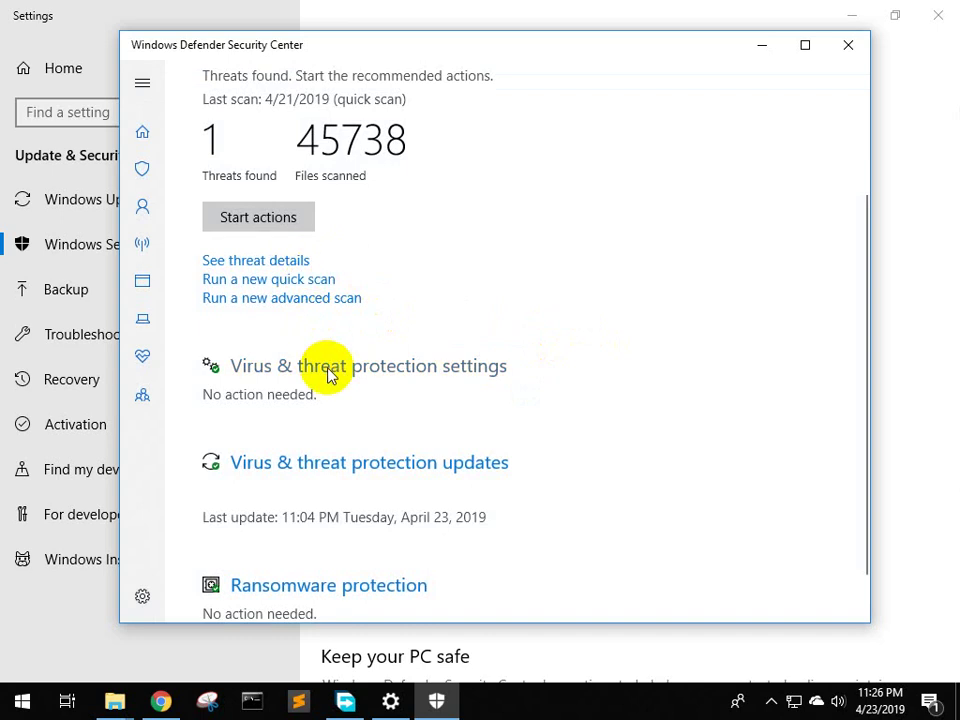
scroll(330, 372, up, 2)
click(366, 461)
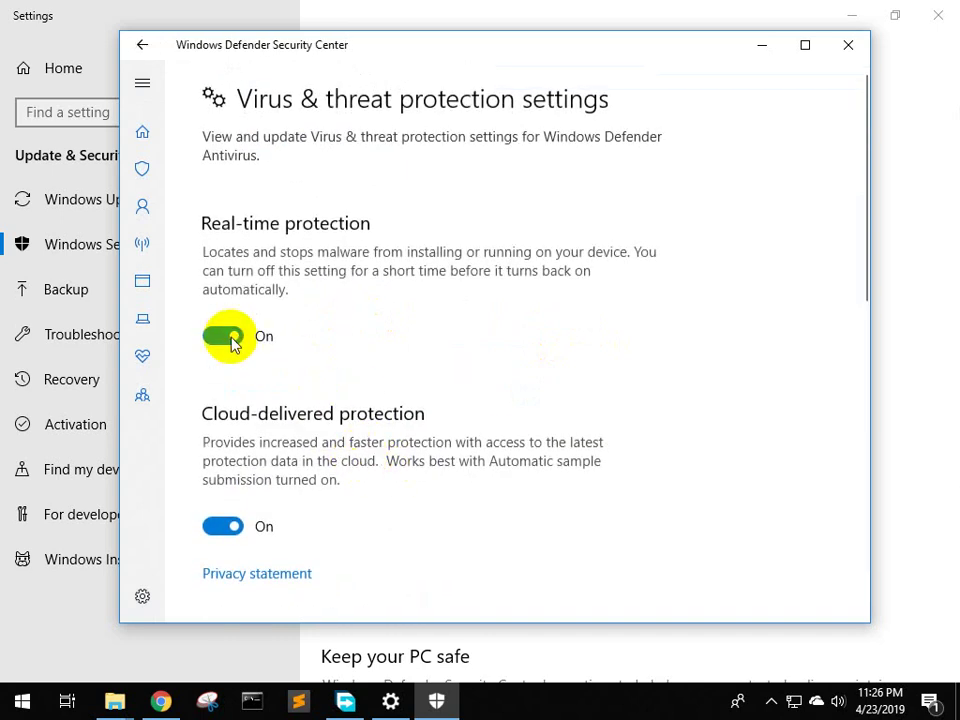
click(143, 44)
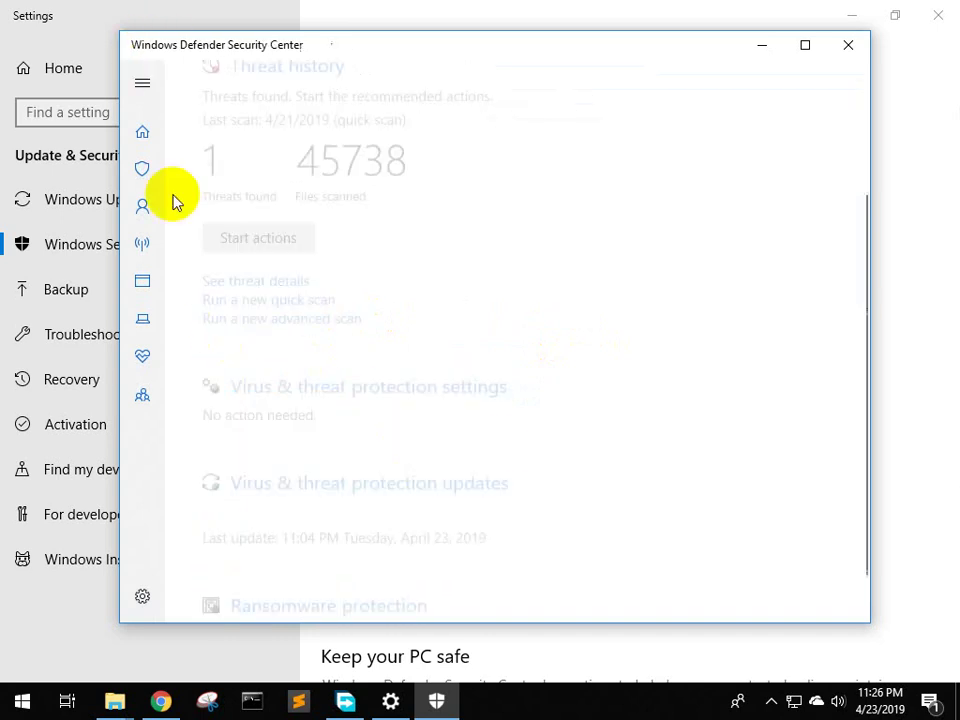
click(446, 373)
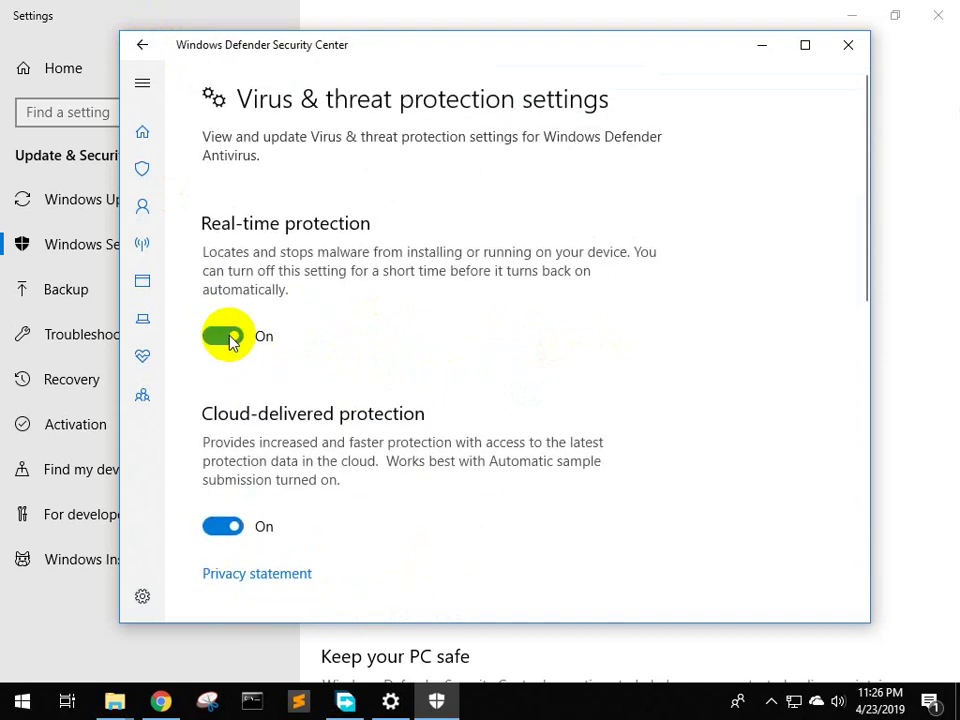
Switch Real-time protection Off, minimize Defender, and close the Settings window.
click(225, 337)
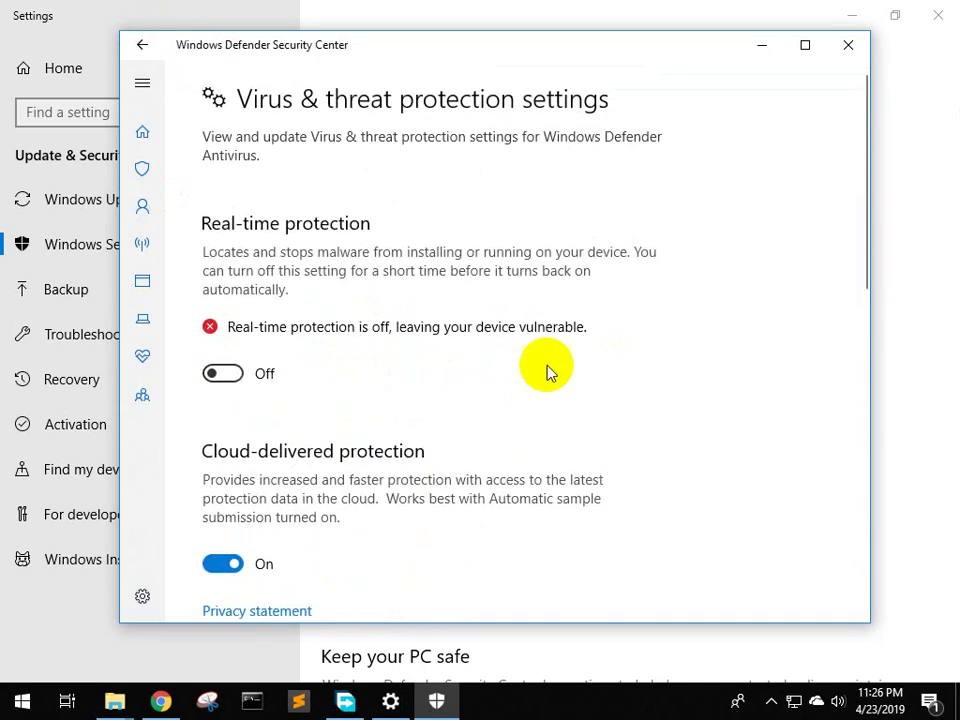
click(761, 46)
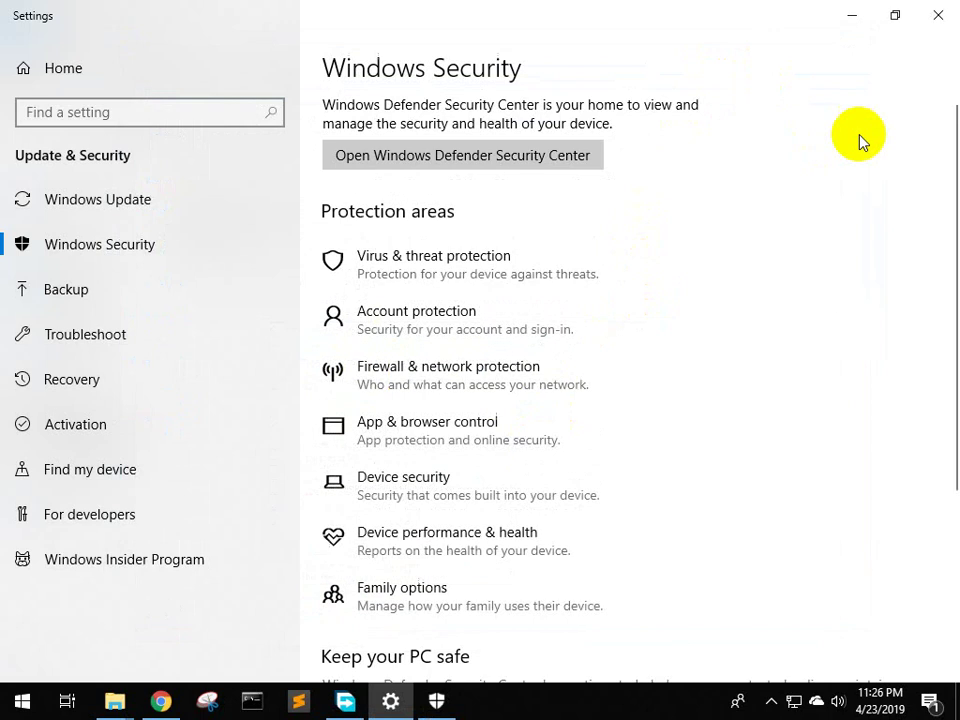
click(932, 15)
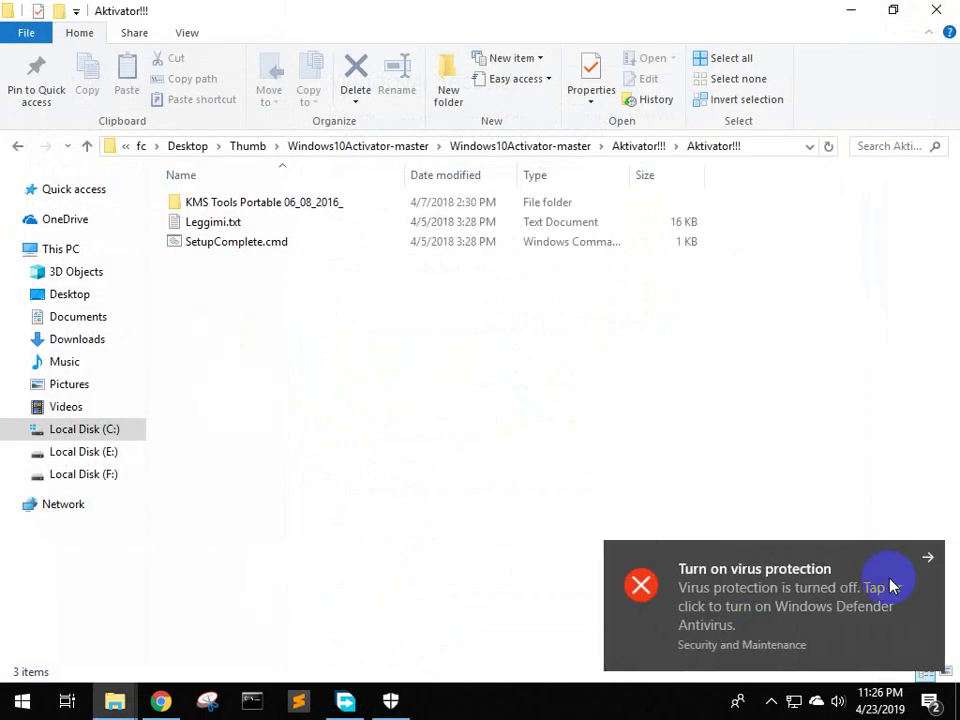
Go back up to Windows10Activator-master and delete the extracted Aktivator!!! folder.
drag(223, 306, 222, 212)
double_click(221, 201)
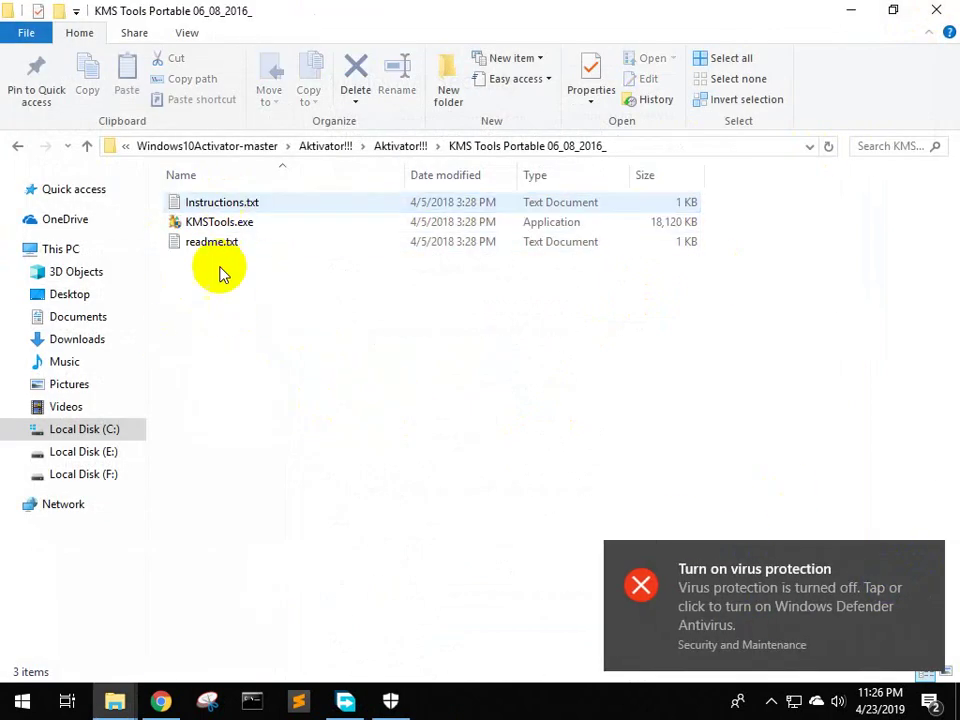
click(20, 148)
click(12, 146)
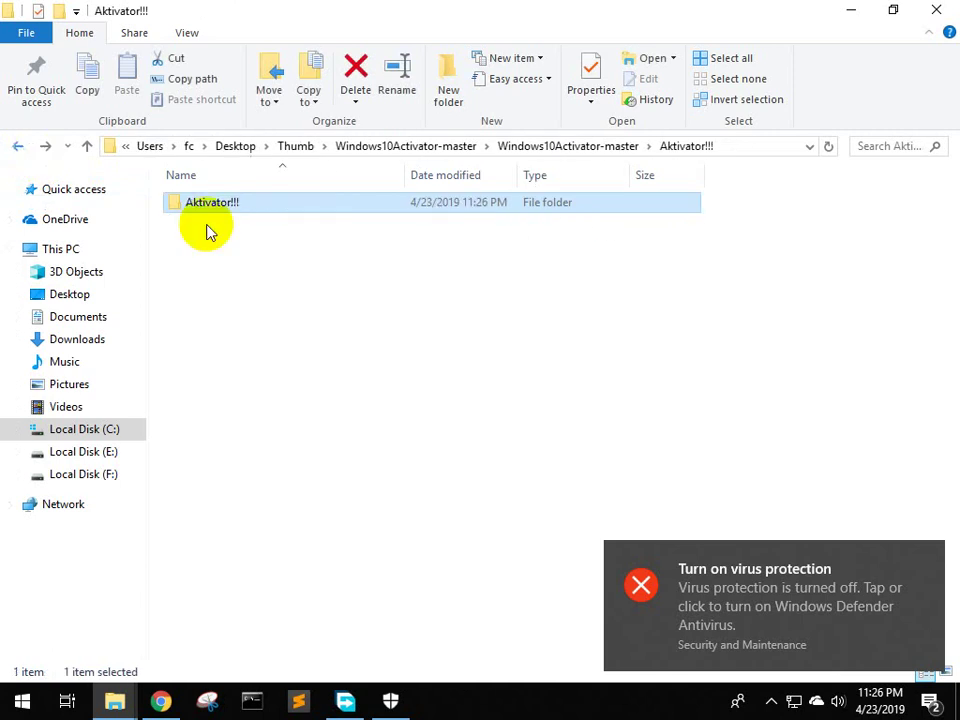
click(20, 148)
key(Delete)
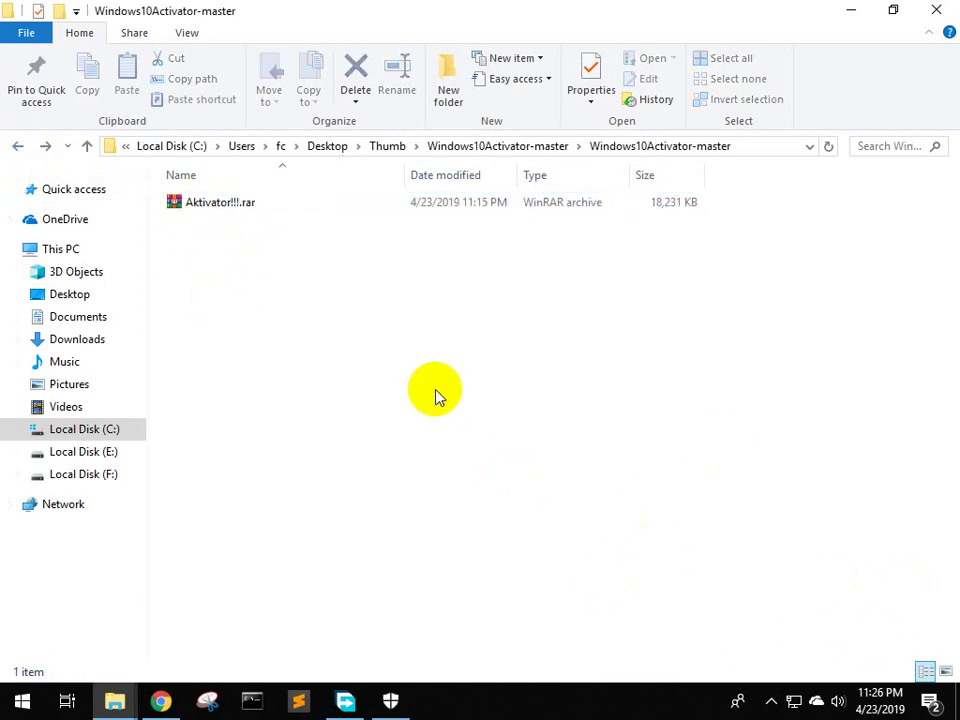
Re-extract Aktivator!!!.rar and open both Aktivator!!! folders, now holding four items.
right_click(220, 207)
click(255, 258)
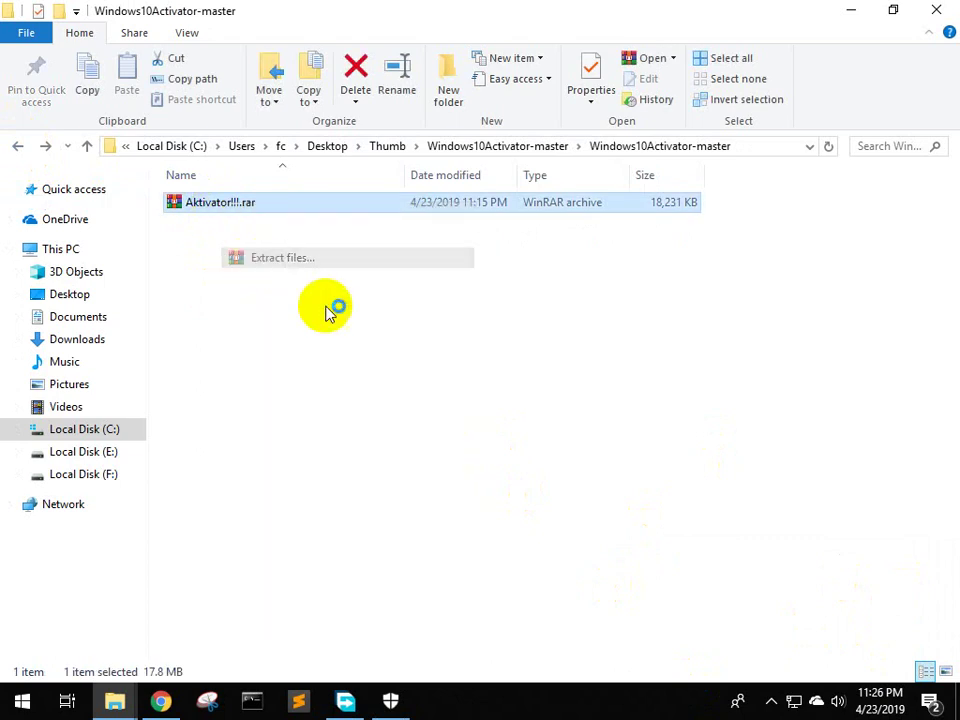
click(530, 541)
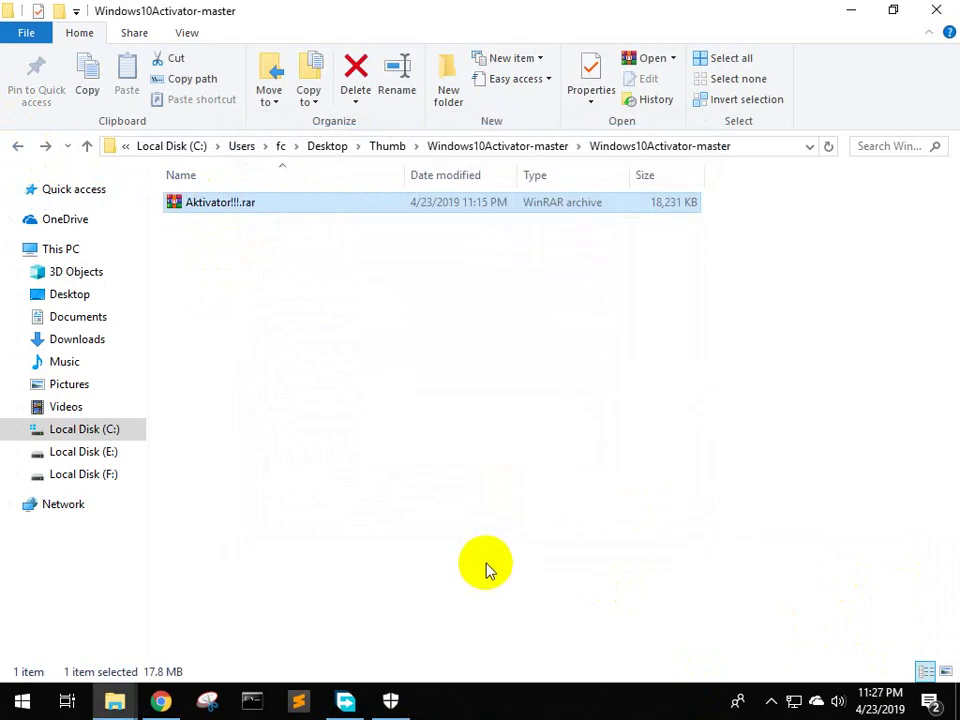
double_click(212, 201)
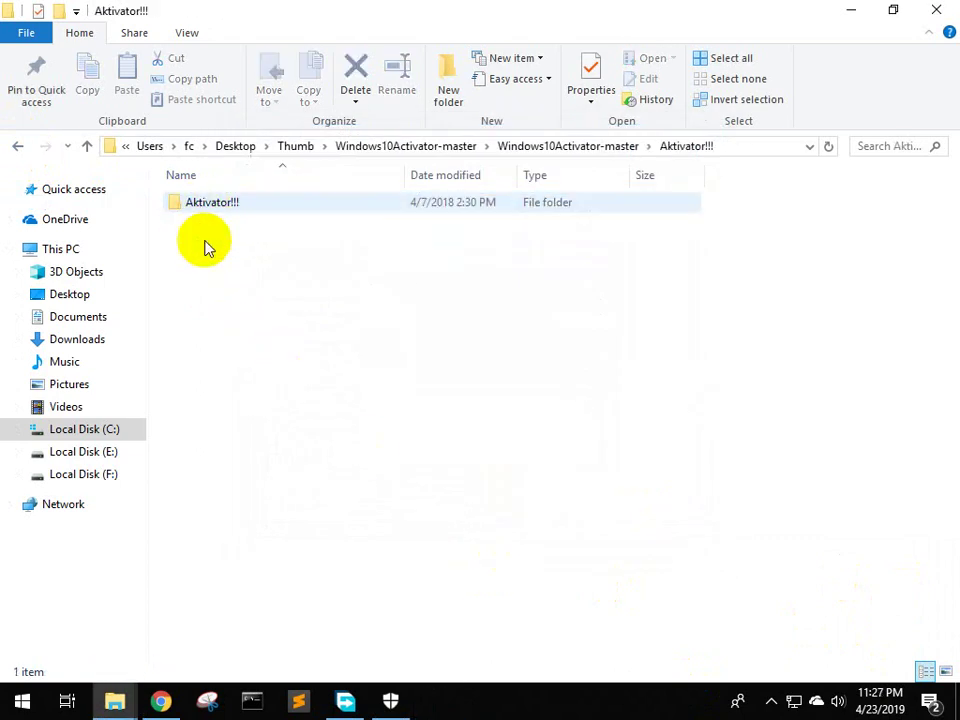
double_click(208, 205)
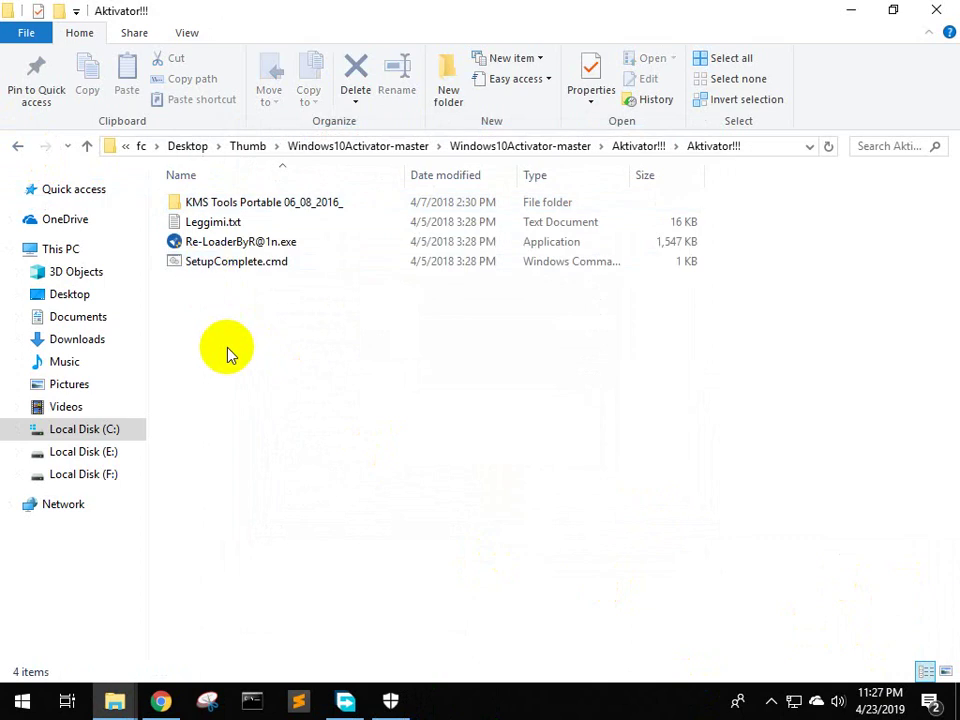
right_click(253, 241)
click(285, 221)
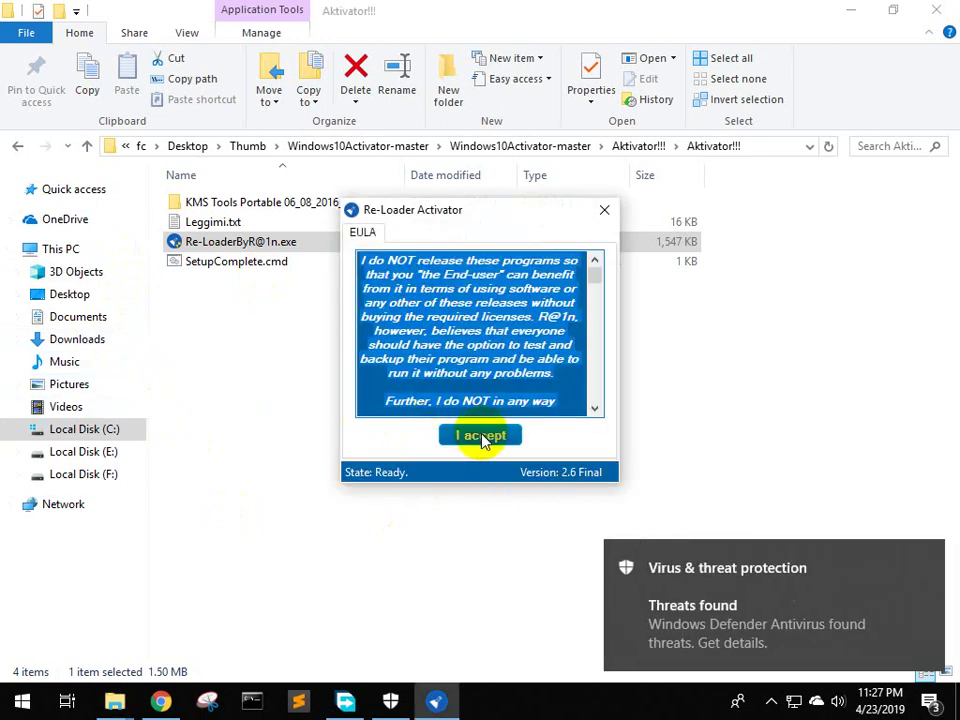
click(497, 438)
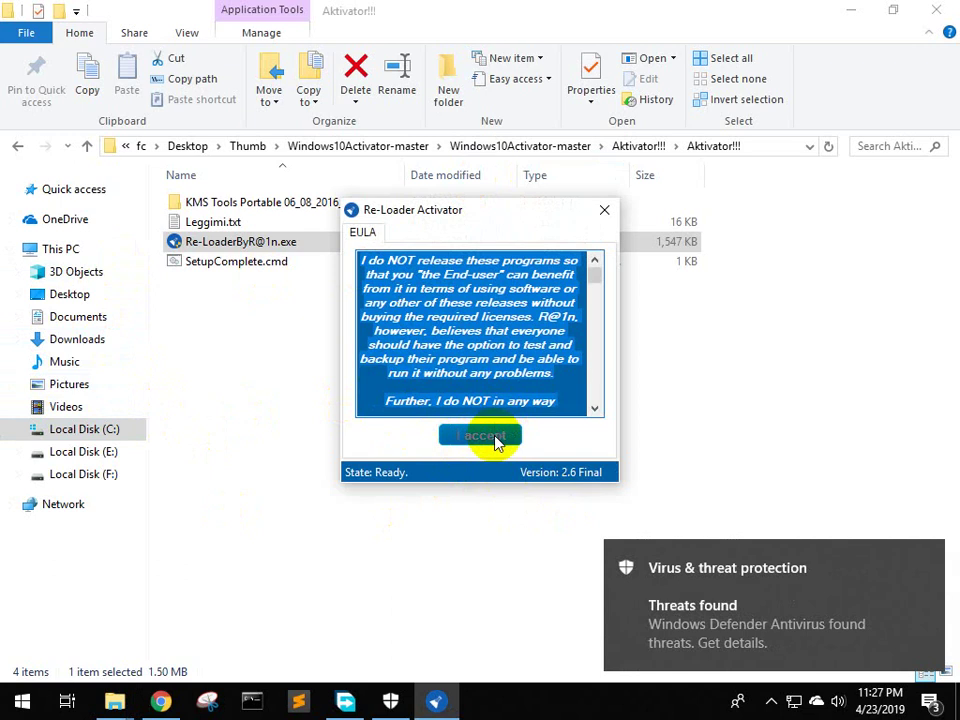